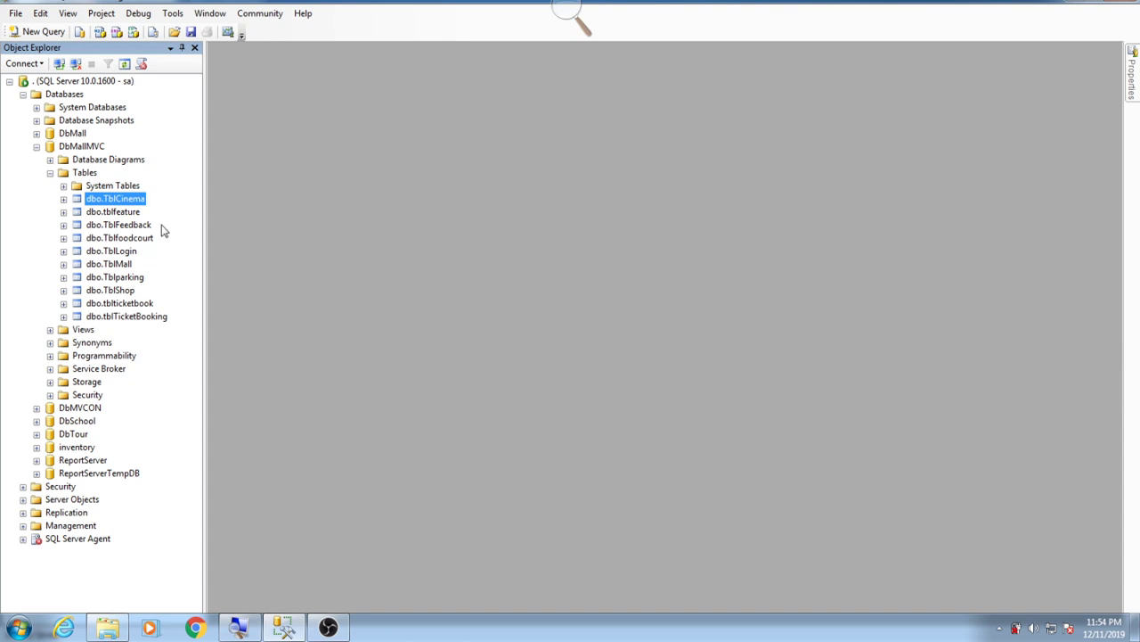
# Magnify the screen to 200% so that the table list of the DbMallMVC database is easier to read
pyautogui.click(571, 16)
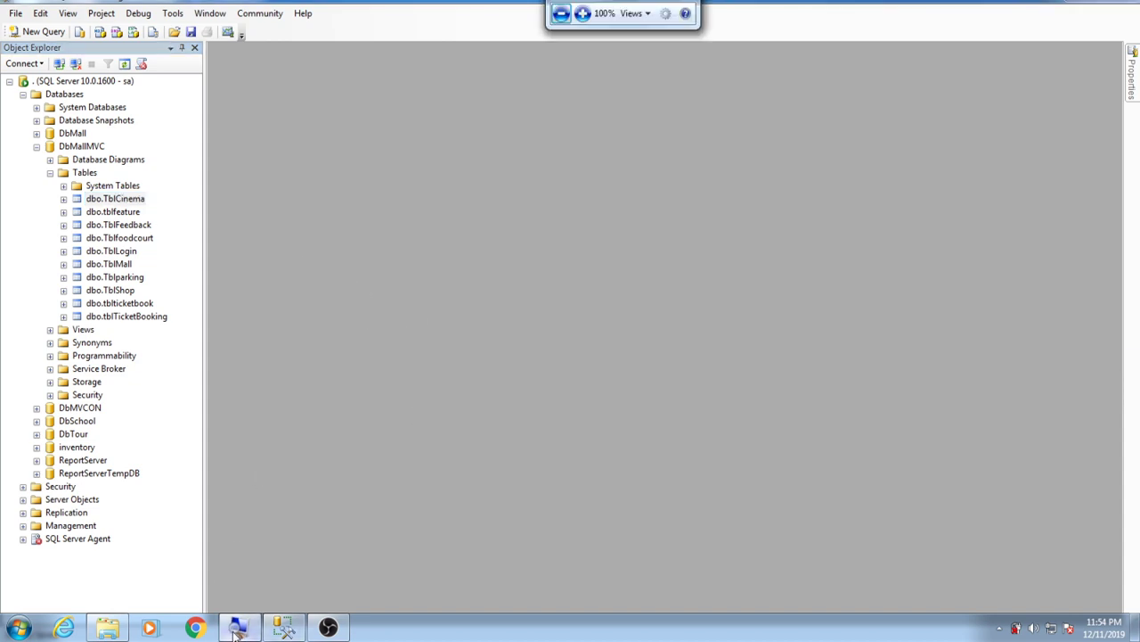
pyautogui.click(582, 14)
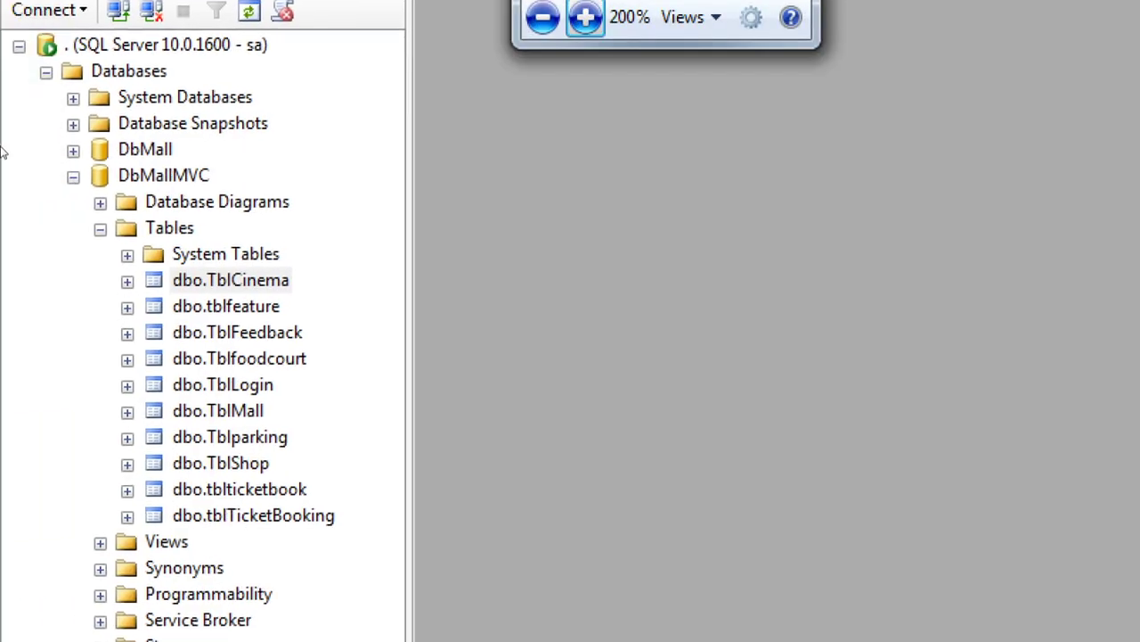
pyautogui.press('F2')
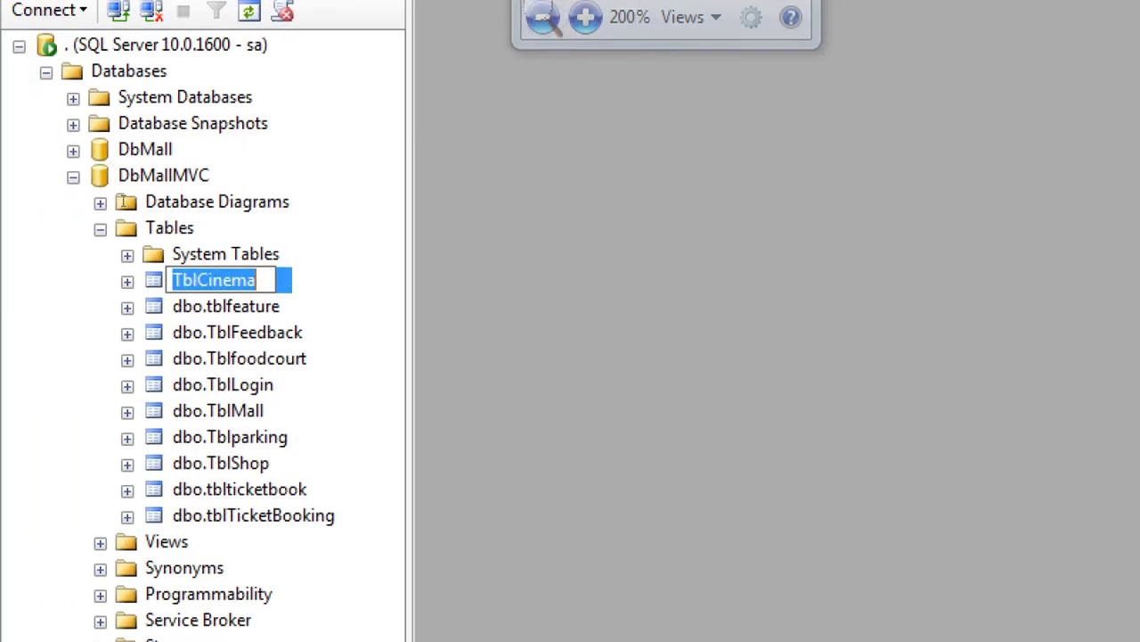
pyautogui.press('Escape')
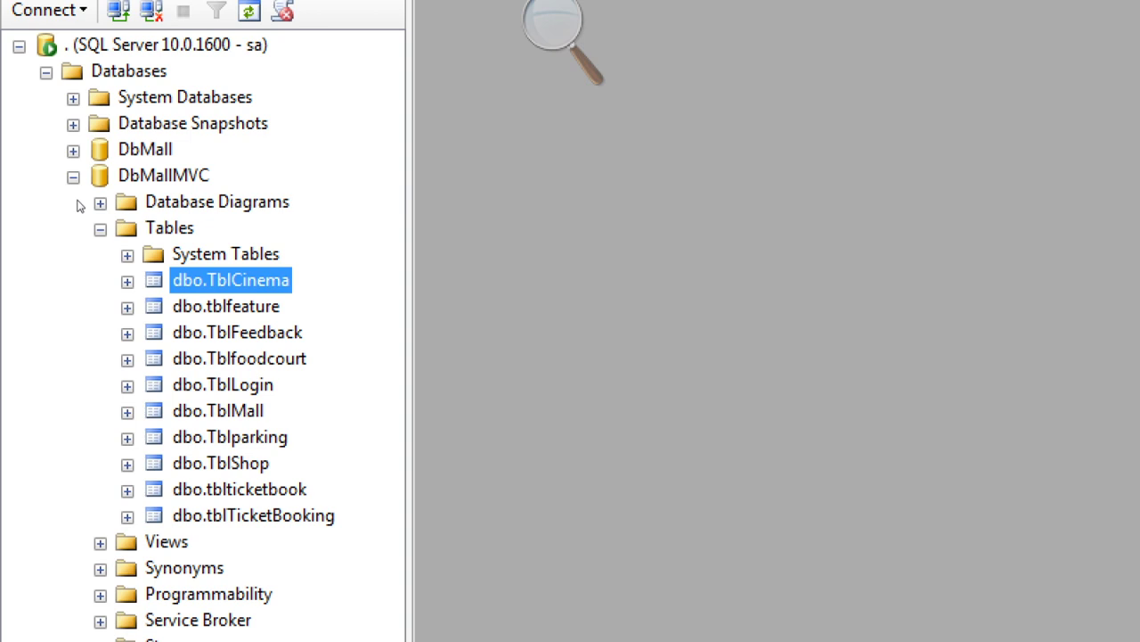
# Open the design of the dbo.TblCinema table in DbMallMVC to review its columns and data types
pyautogui.hotkey('shift', 'F10')
pyautogui.press('Down')
pyautogui.press('Return')
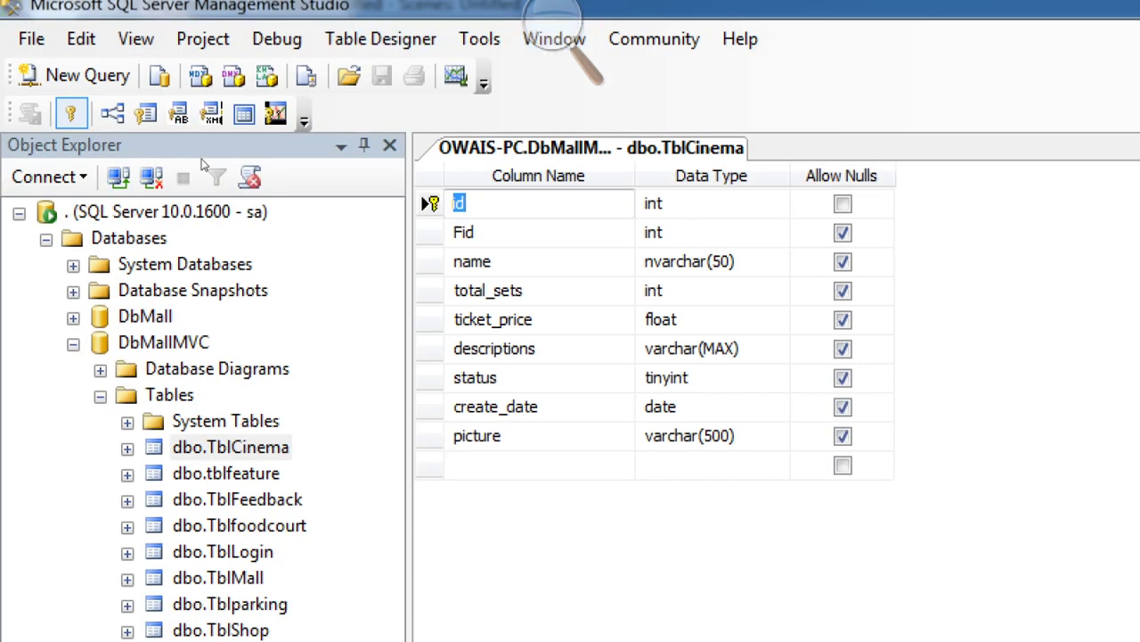
pyautogui.press('End')
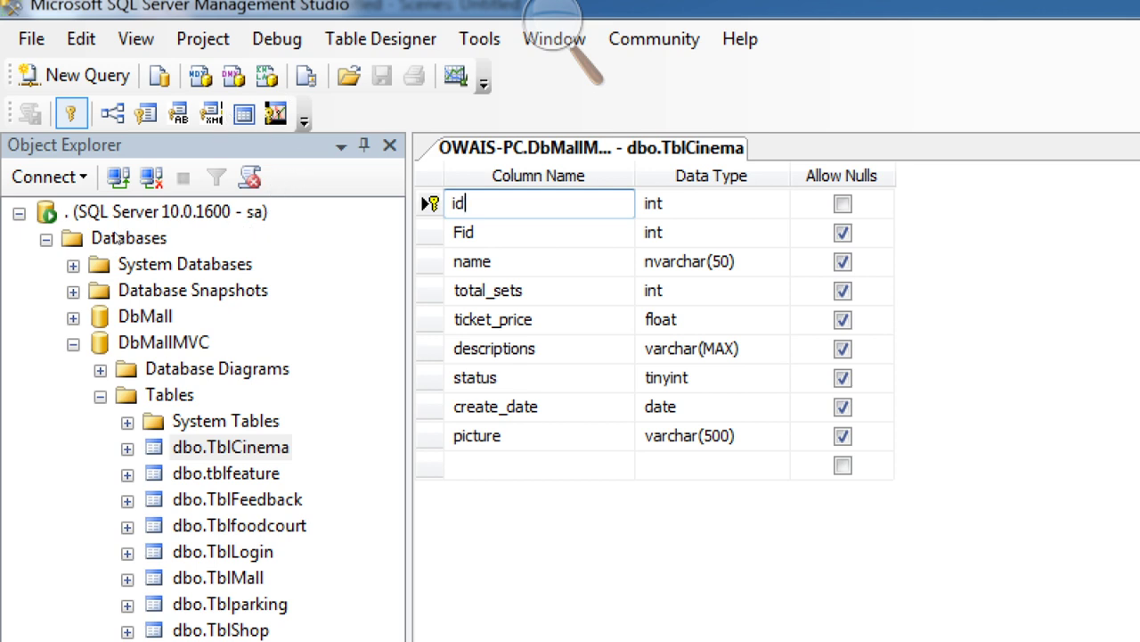
# Open the design of the dbo.tblfeature table to review its column names, data types and null settings
pyautogui.press('F8')
pyautogui.press('Down')
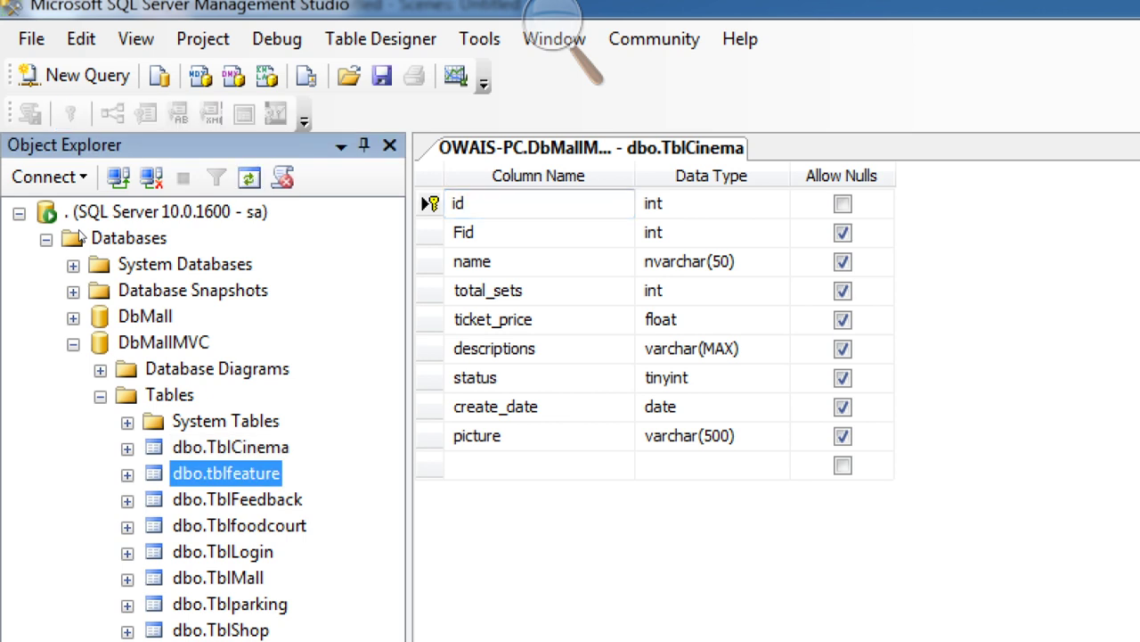
pyautogui.hotkey('shift', 'F10')
pyautogui.press('Down')
pyautogui.press('Down')
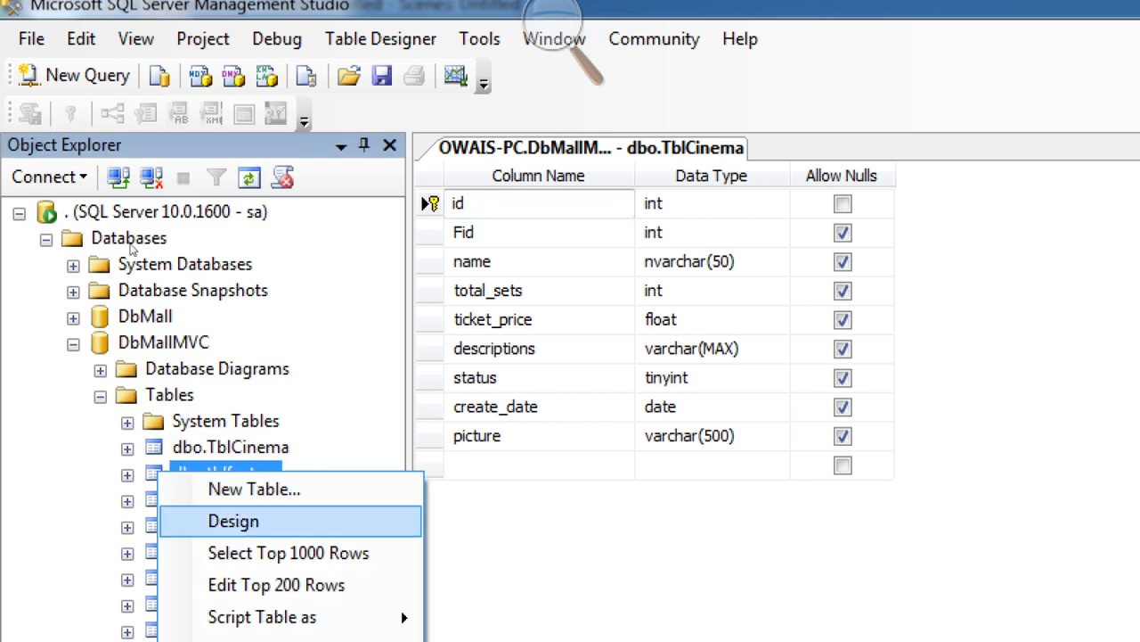
pyautogui.press('Return')
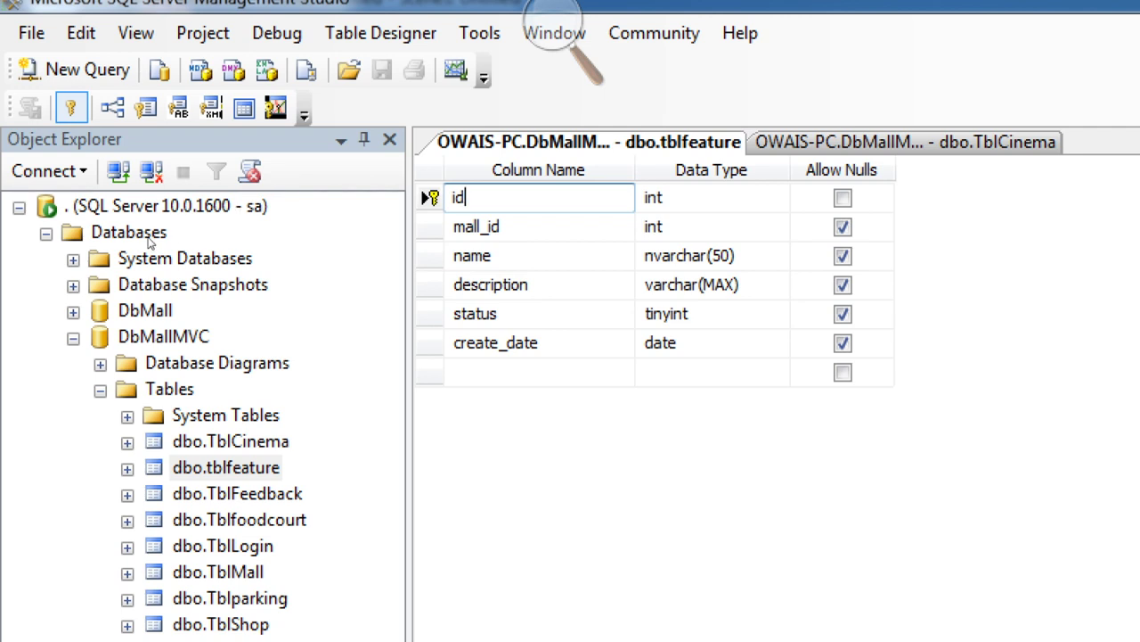
# Open the design of the dbo.TblFeedback table to review its column definitions
pyautogui.press('F8')
pyautogui.press('Down')
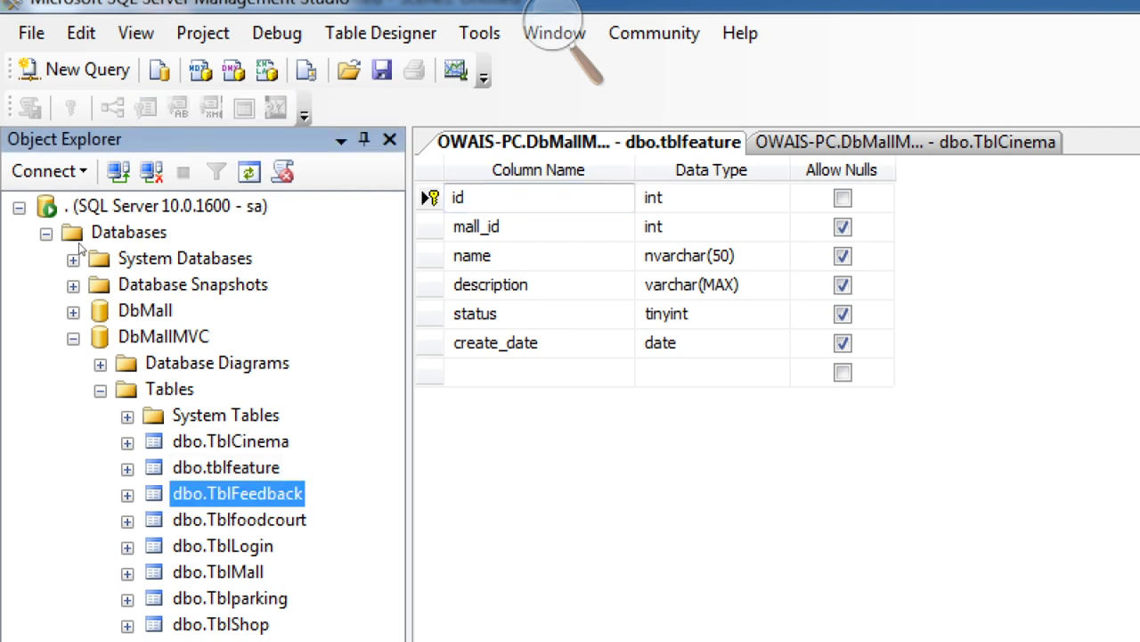
pyautogui.hotkey('shift', 'F10')
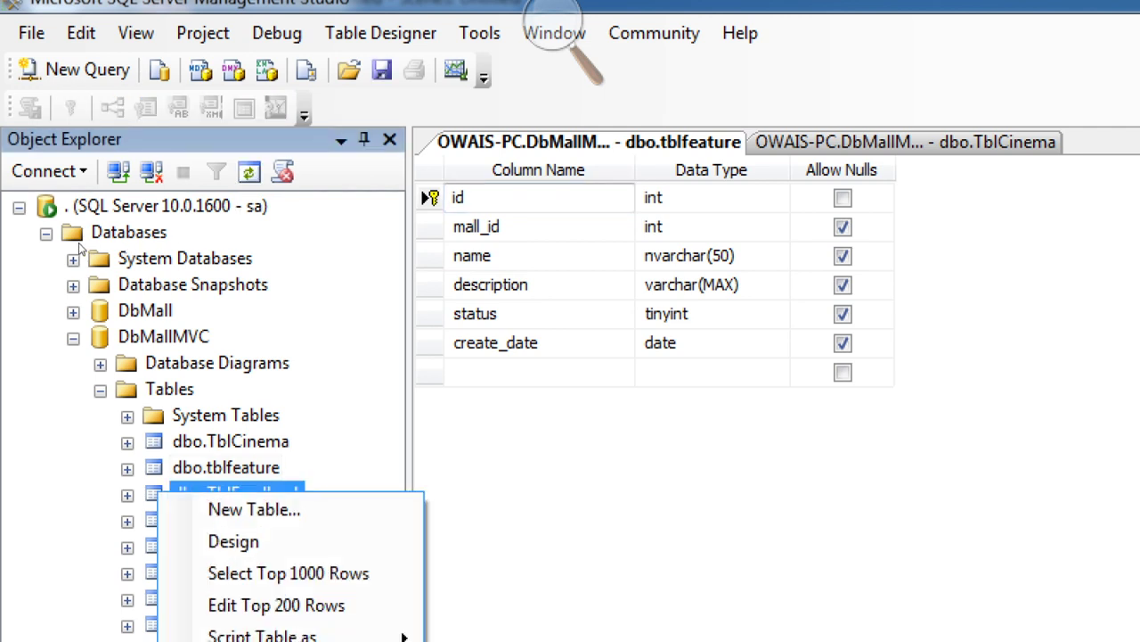
pyautogui.press('Down')
pyautogui.press('Down')
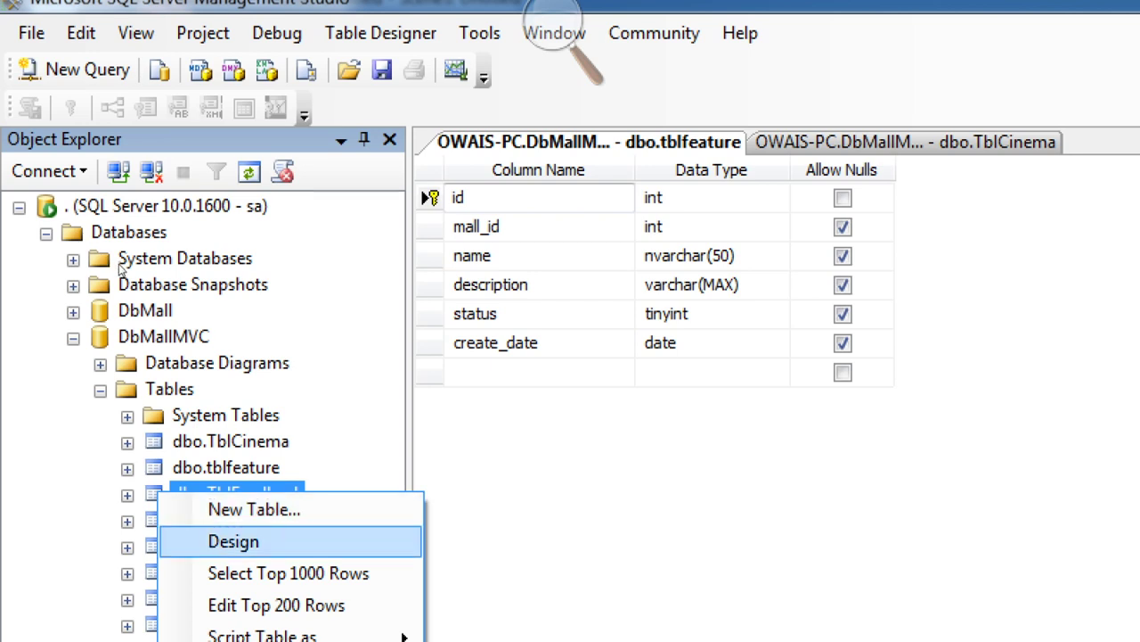
pyautogui.press('Return')
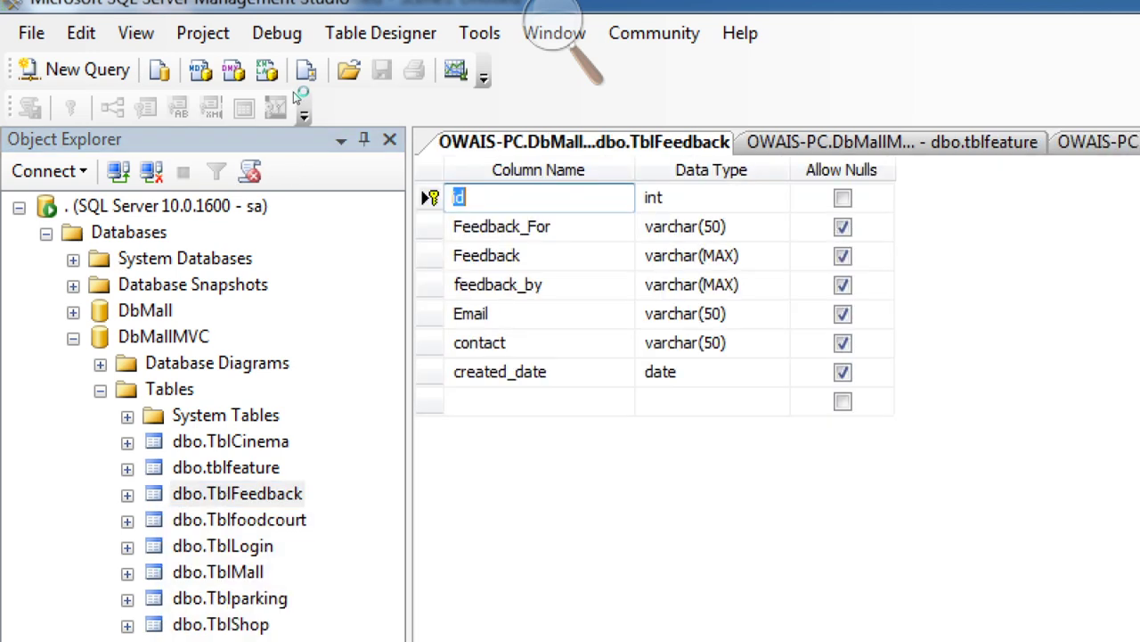
pyautogui.press('End')
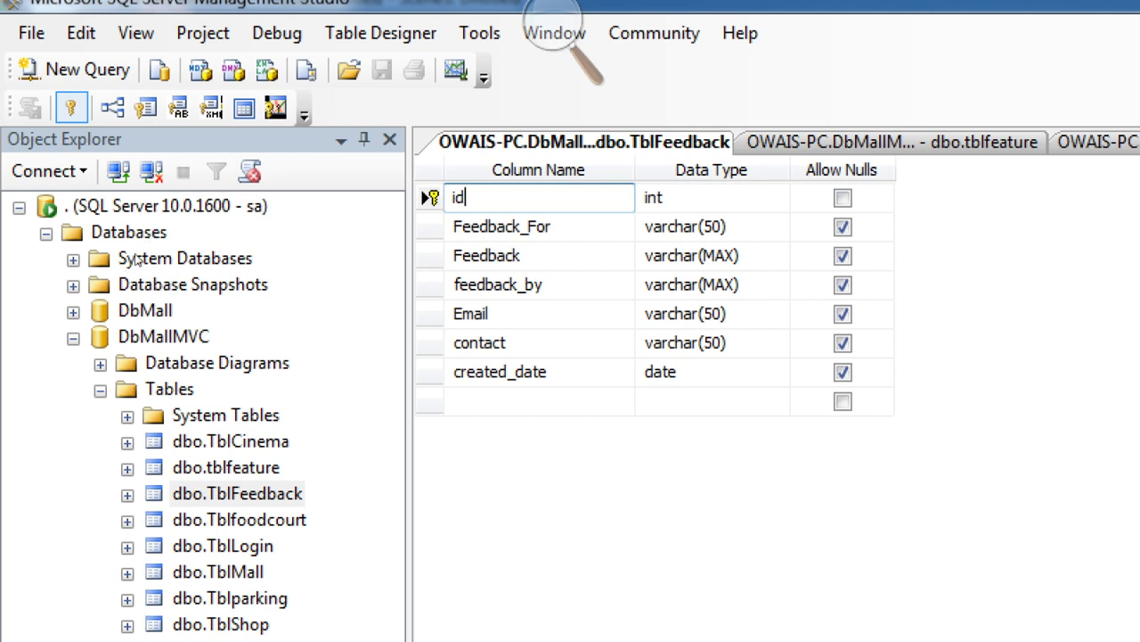
# Open the design of the dbo.Tblfoodcourt table to review its columns and data types
pyautogui.rightClick(264, 520)
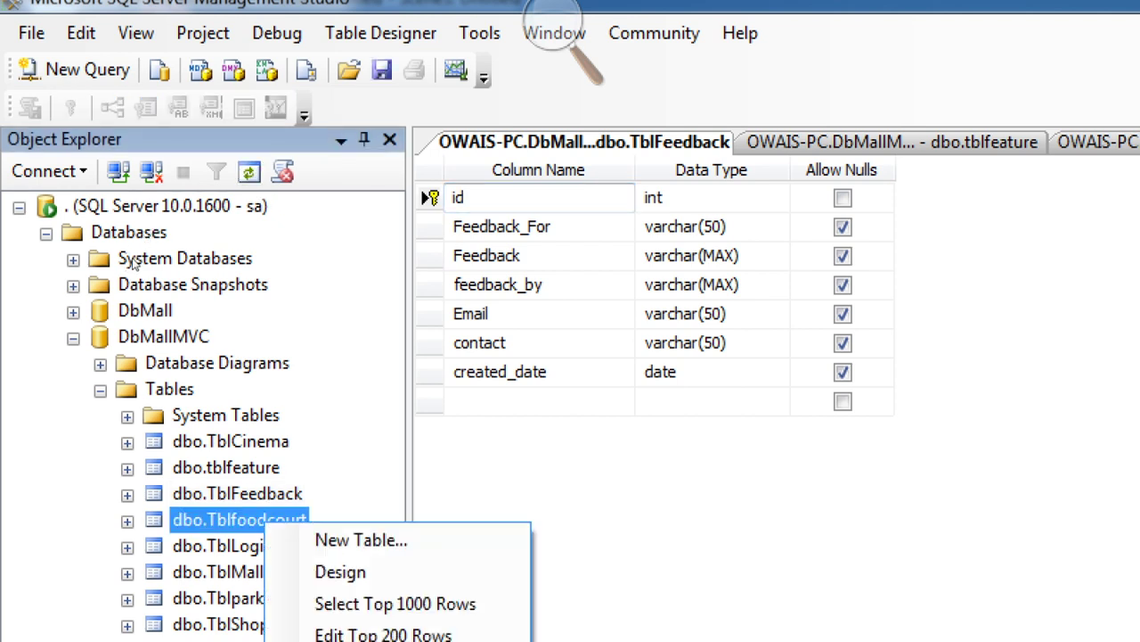
pyautogui.press('Down')
pyautogui.press('Down')
pyautogui.press('Return')
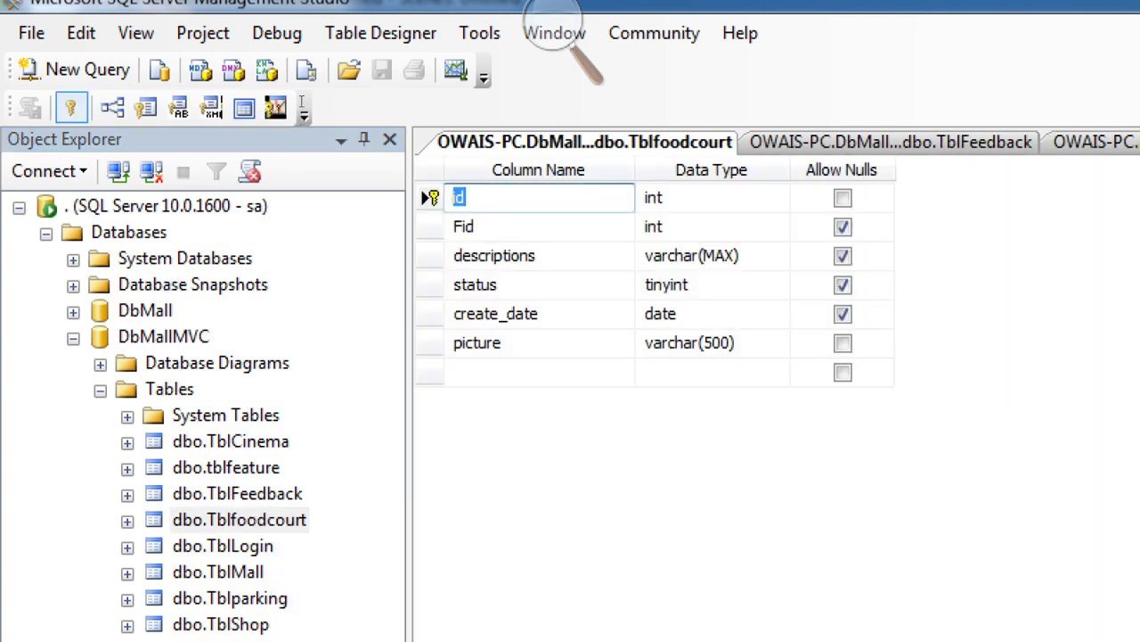
pyautogui.press('Right')
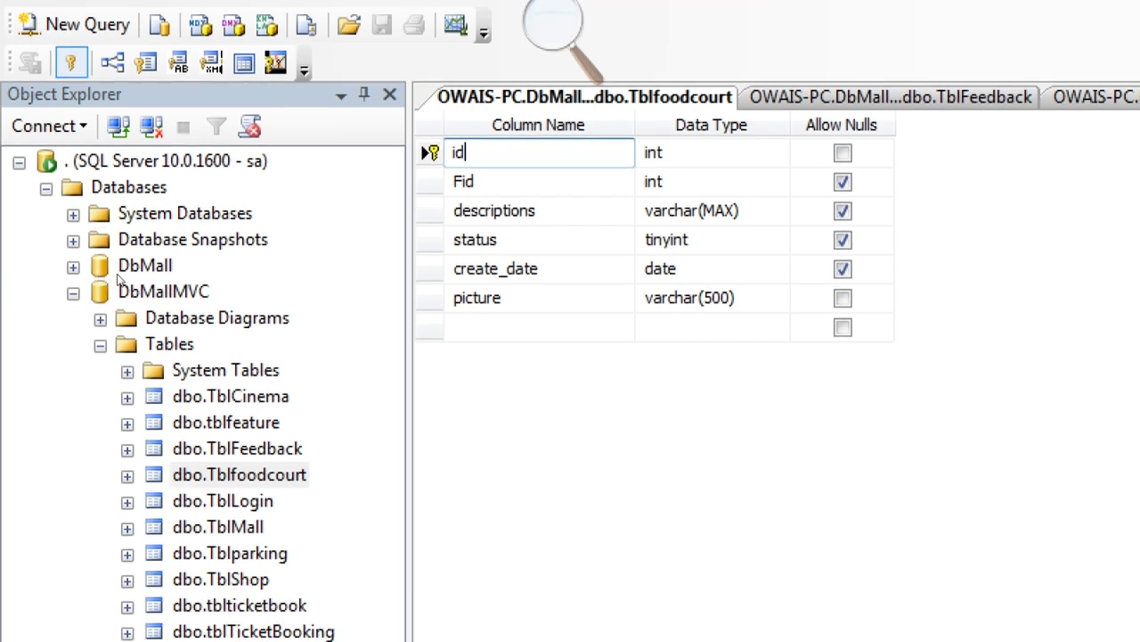
# Open the design of the dbo.TblLogin table to review the columns that store the user accounts
pyautogui.click(223, 501)
pyautogui.rightClick(242, 501)
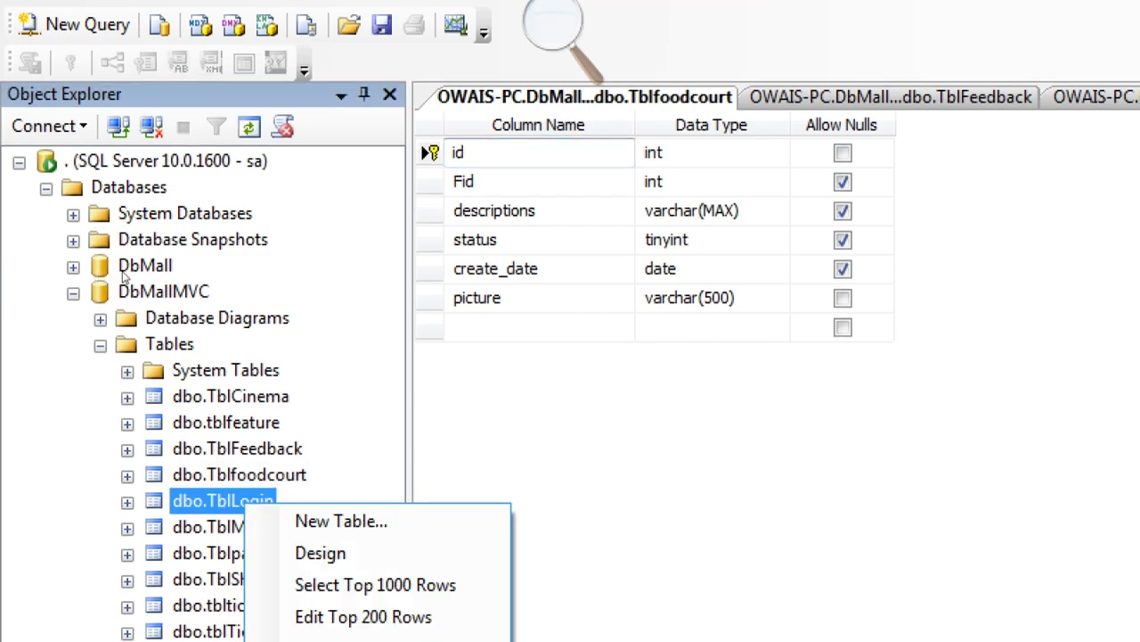
pyautogui.press('Down')
pyautogui.press('Down')
pyautogui.press('Return')
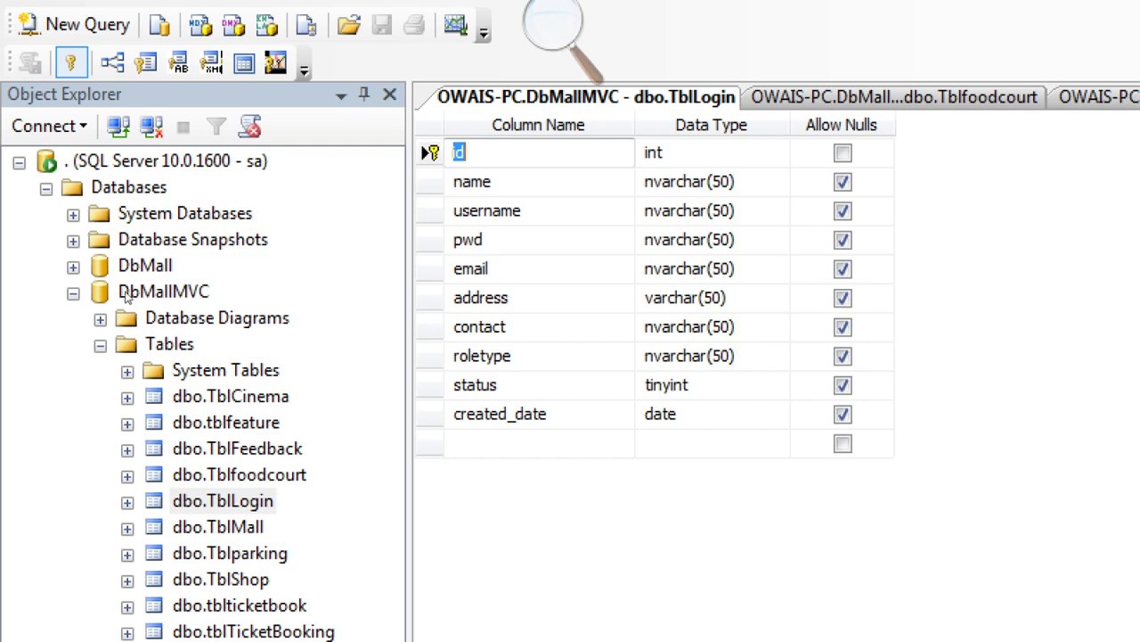
# Open the design of the dbo.TblMall table to review its column names and data types
pyautogui.press('F8')
pyautogui.press('Down')
pyautogui.hotkey('shift', 'F10')
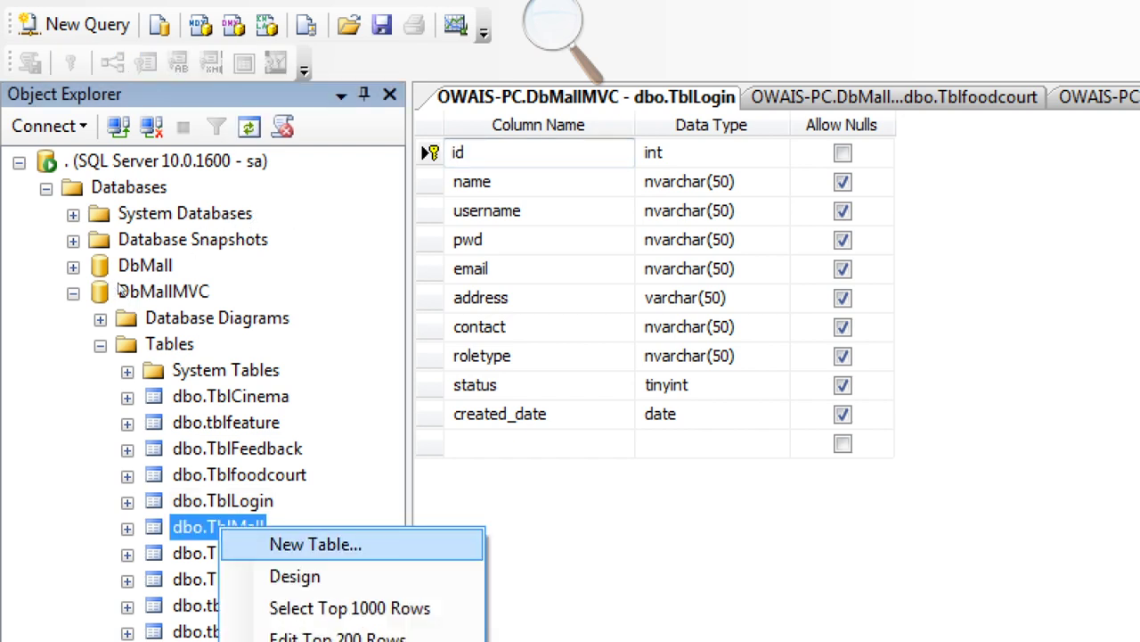
pyautogui.press('Down')
pyautogui.press('Return')
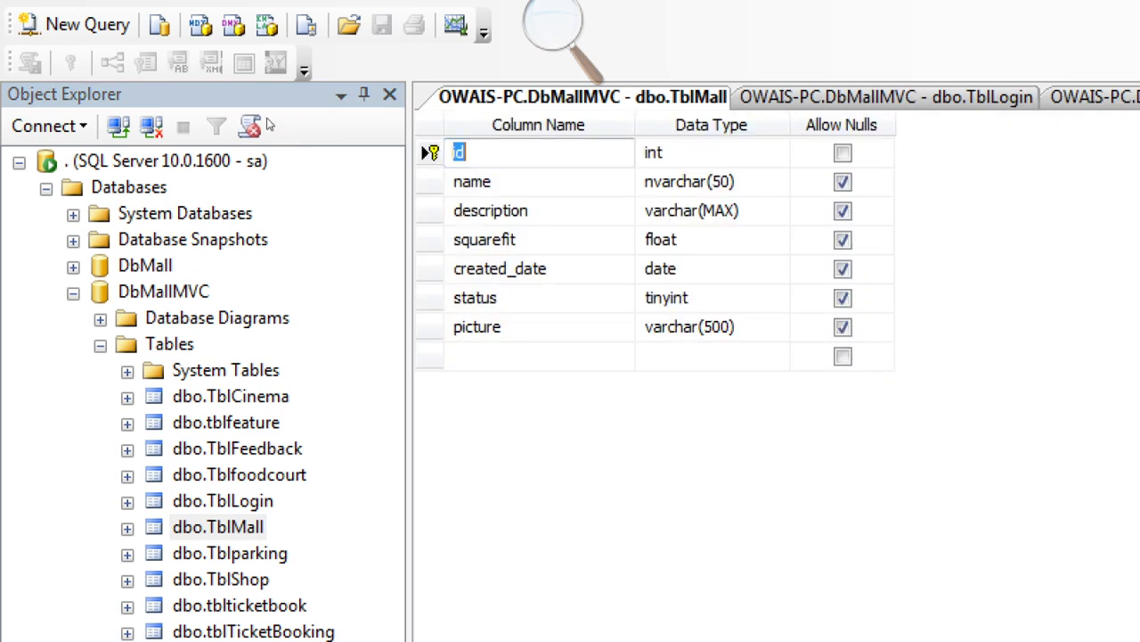
pyautogui.press('End')
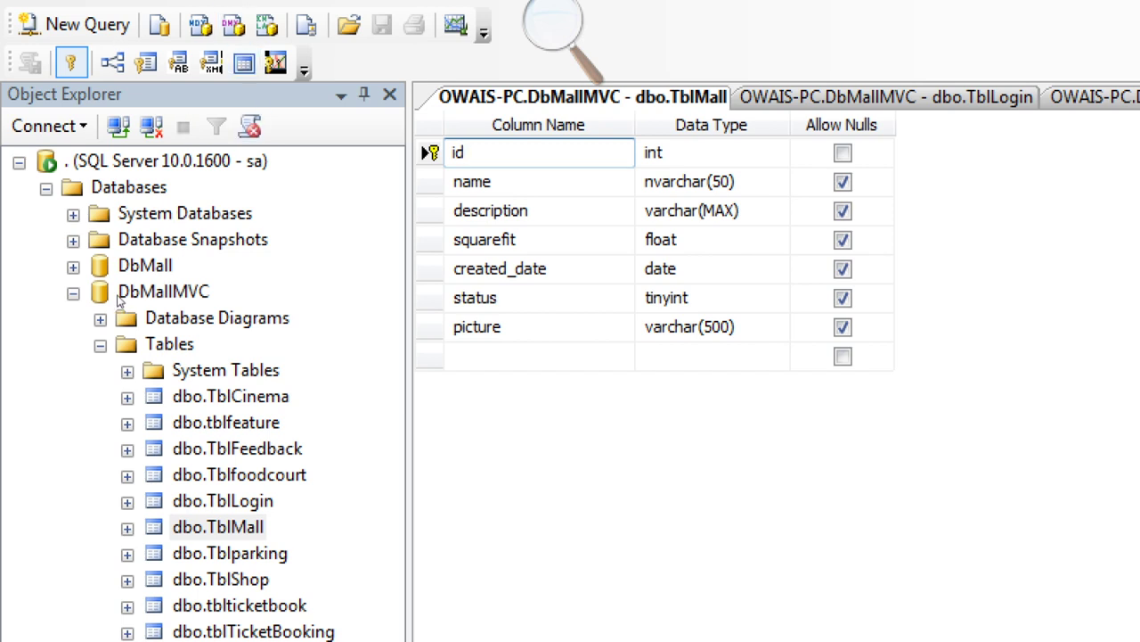
# Open the design of the dbo.Tblparking table to review its column definitions
pyautogui.press('Down')
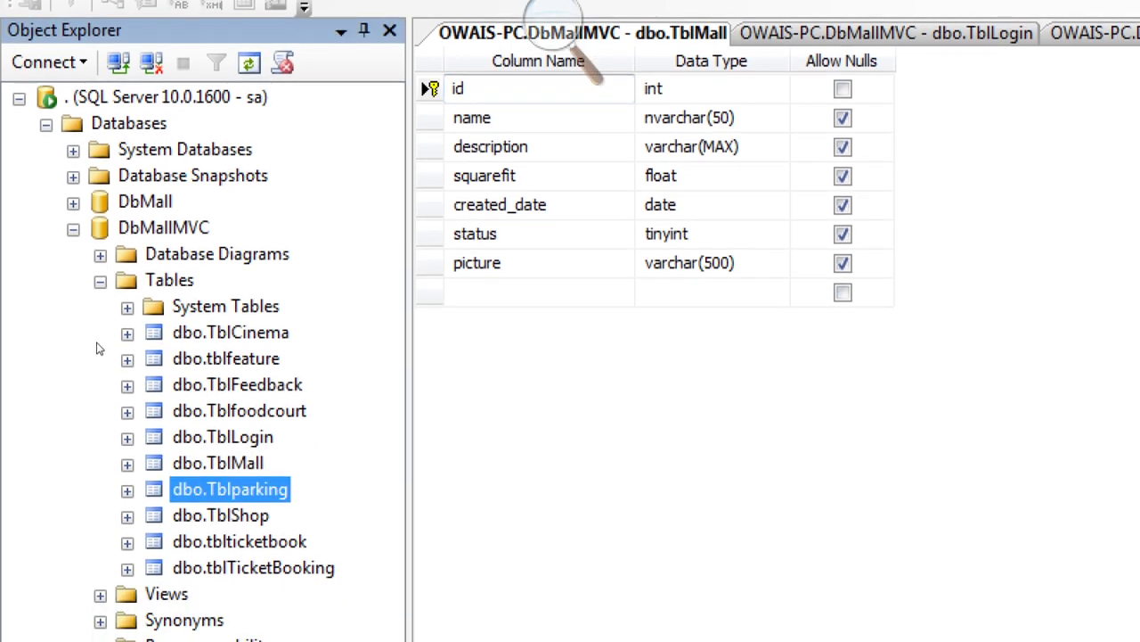
pyautogui.press('Menu')
pyautogui.press('Down')
pyautogui.press('Down')
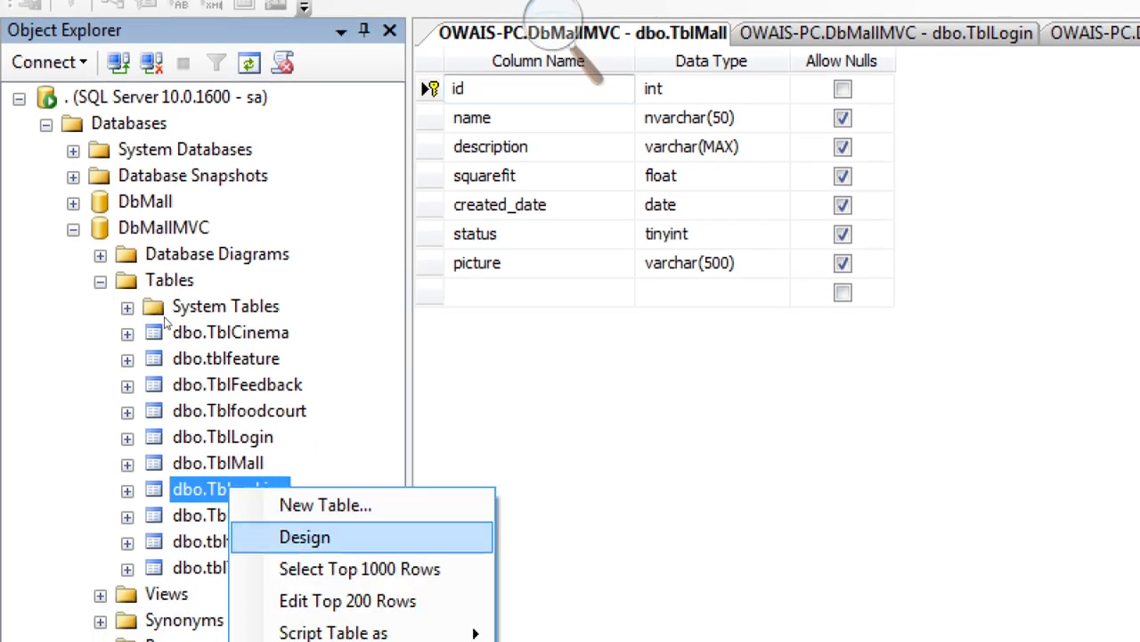
pyautogui.press('Return')
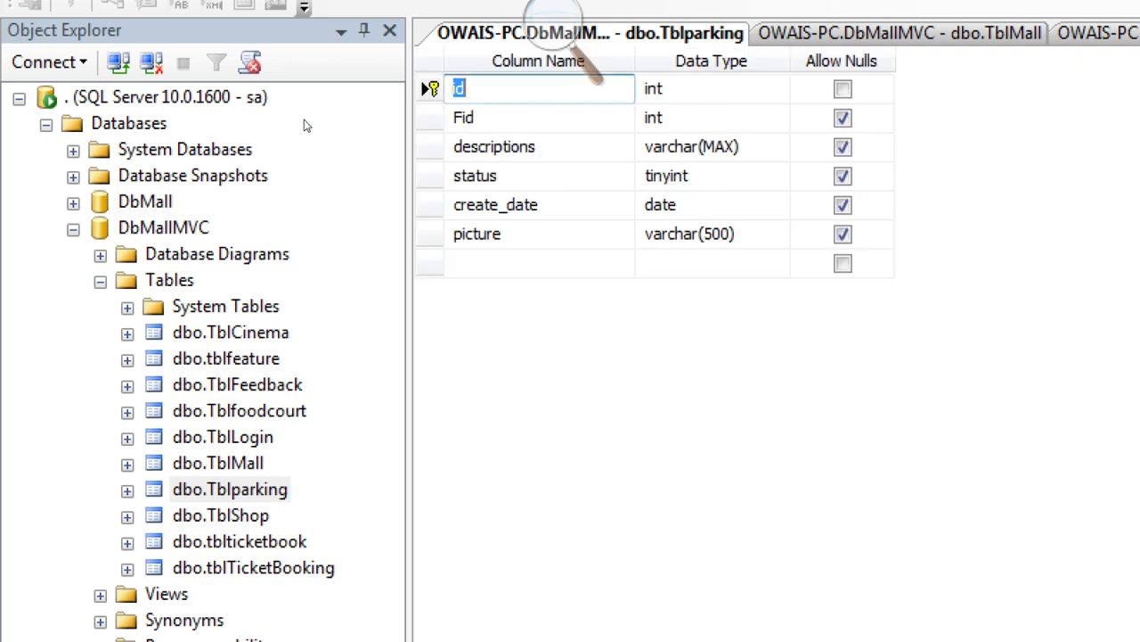
pyautogui.press('End')
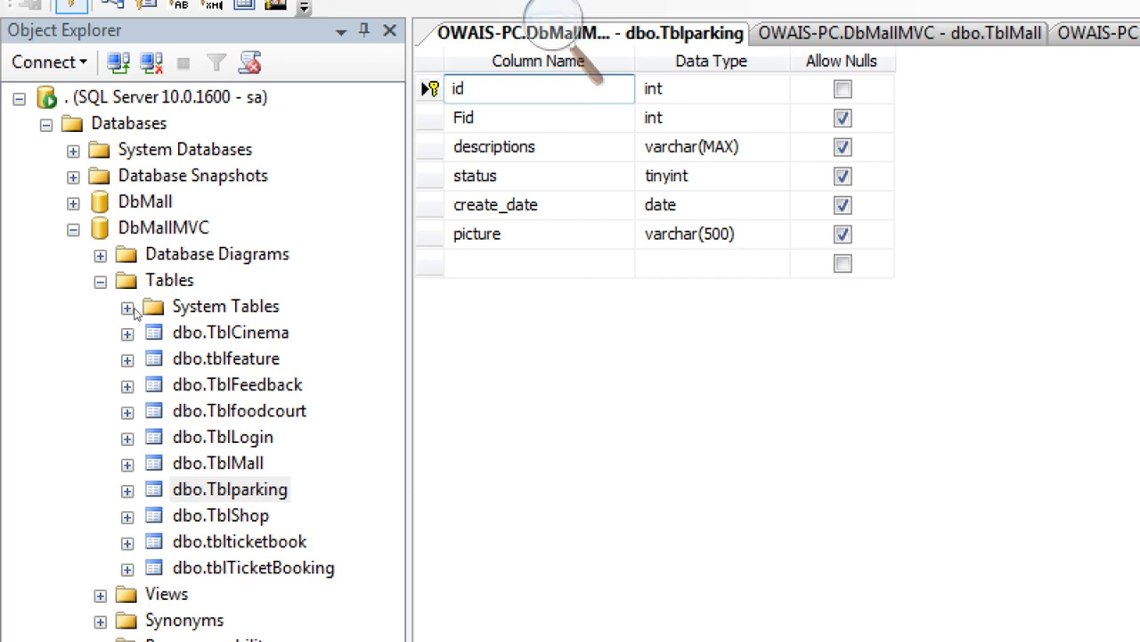
# Open the design of the dbo.TblShop table to review its columns and data types
pyautogui.press('F8')
pyautogui.press('Down')
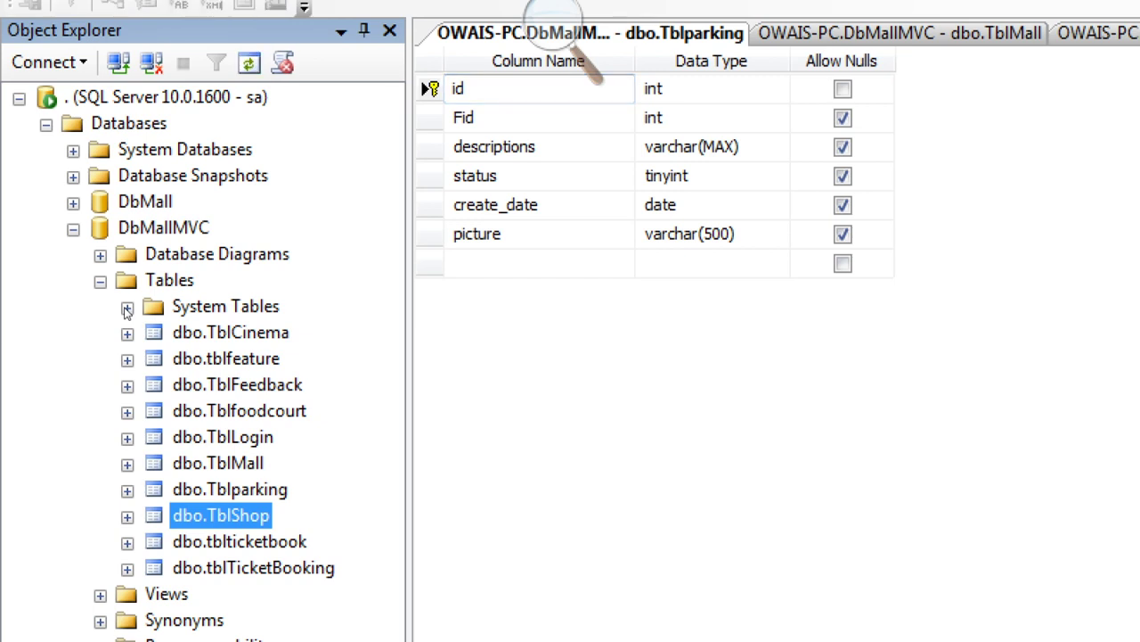
pyautogui.hotkey('shift', 'F10')
pyautogui.press('Down')
pyautogui.press('Down')
pyautogui.press('Return')
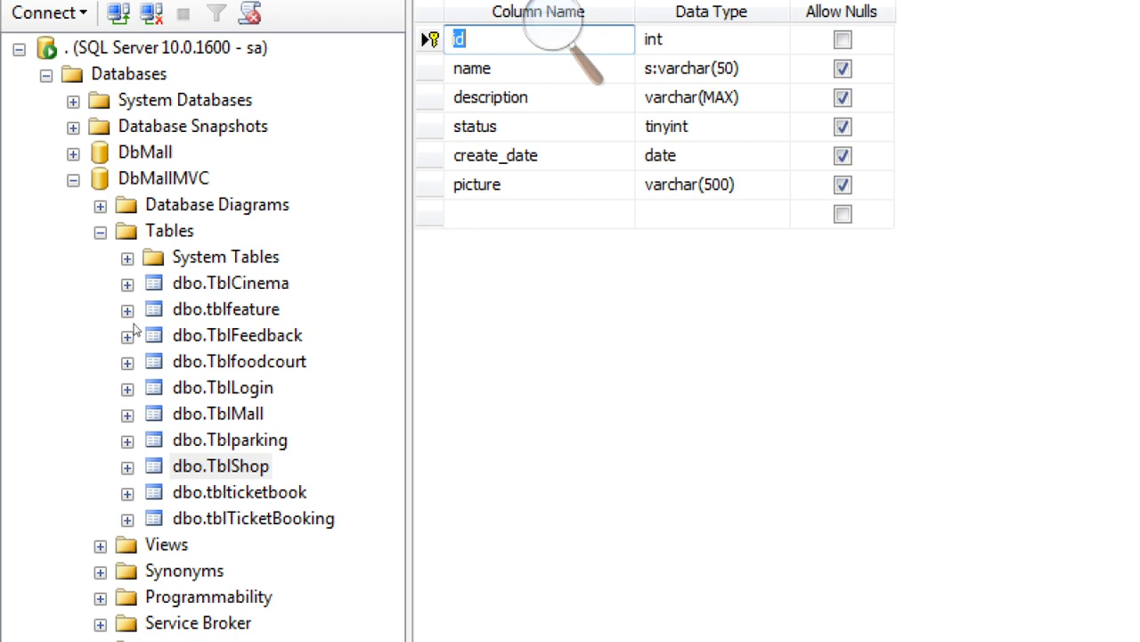
# Open the design of the dbo.tblticketbook table to review the columns that hold movie ticket bookings
pyautogui.click(239, 492)
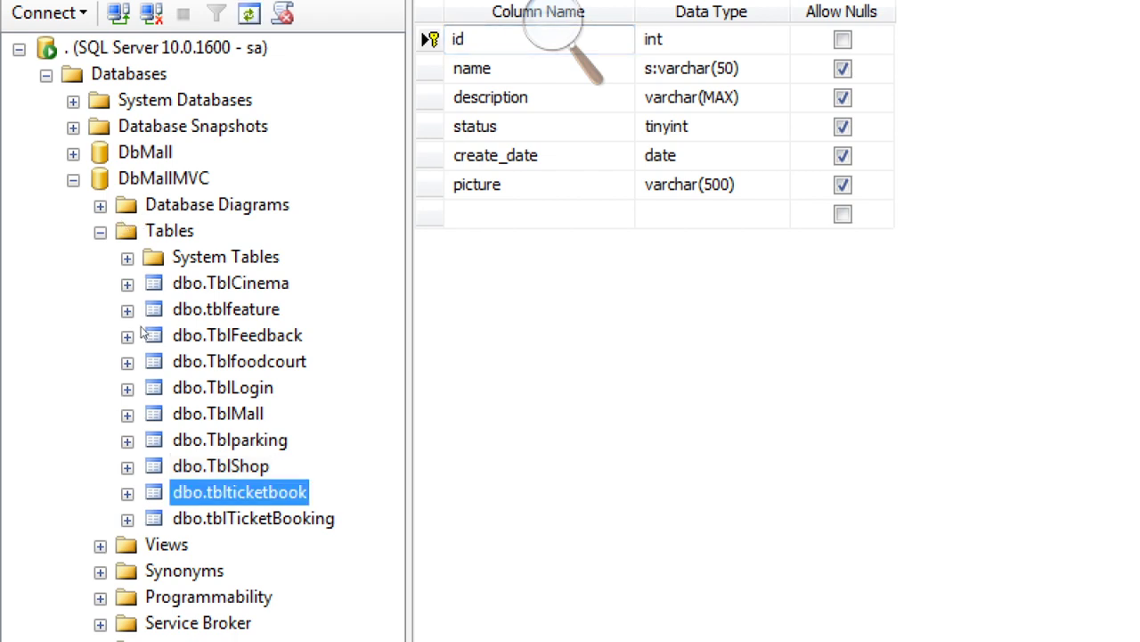
pyautogui.hotkey('shift', 'F10')
pyautogui.press('Down')
pyautogui.press('Down')
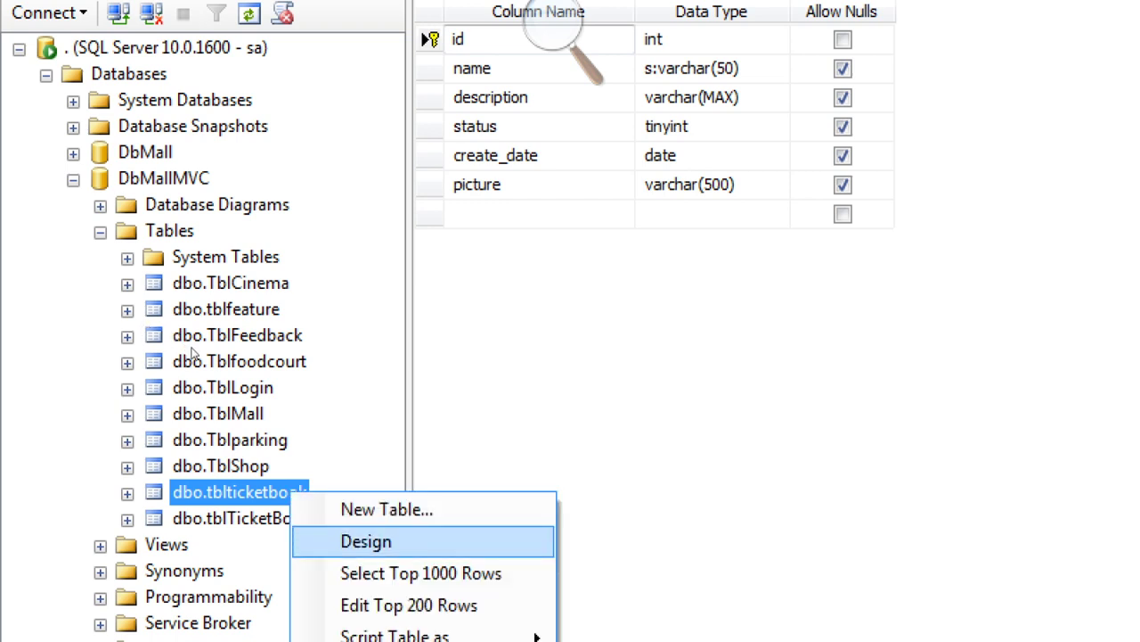
pyautogui.press('Return')
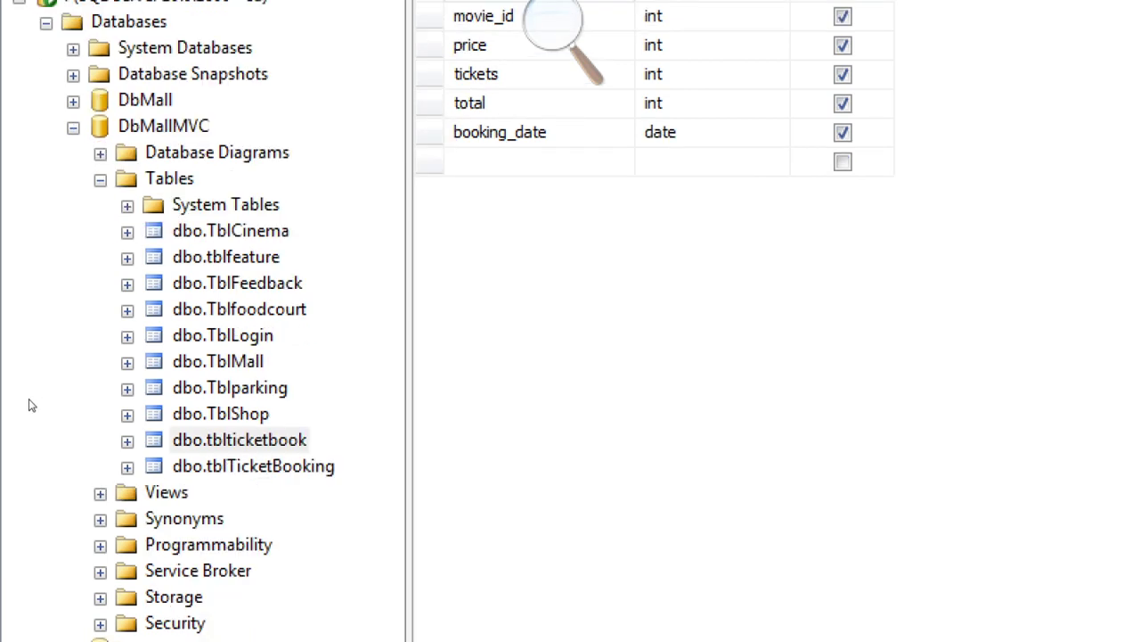
# Open the design of the dbo.tblTicketBooking table, the last one in the DbMallMVC table list, to review its columns
pyautogui.press('Down')
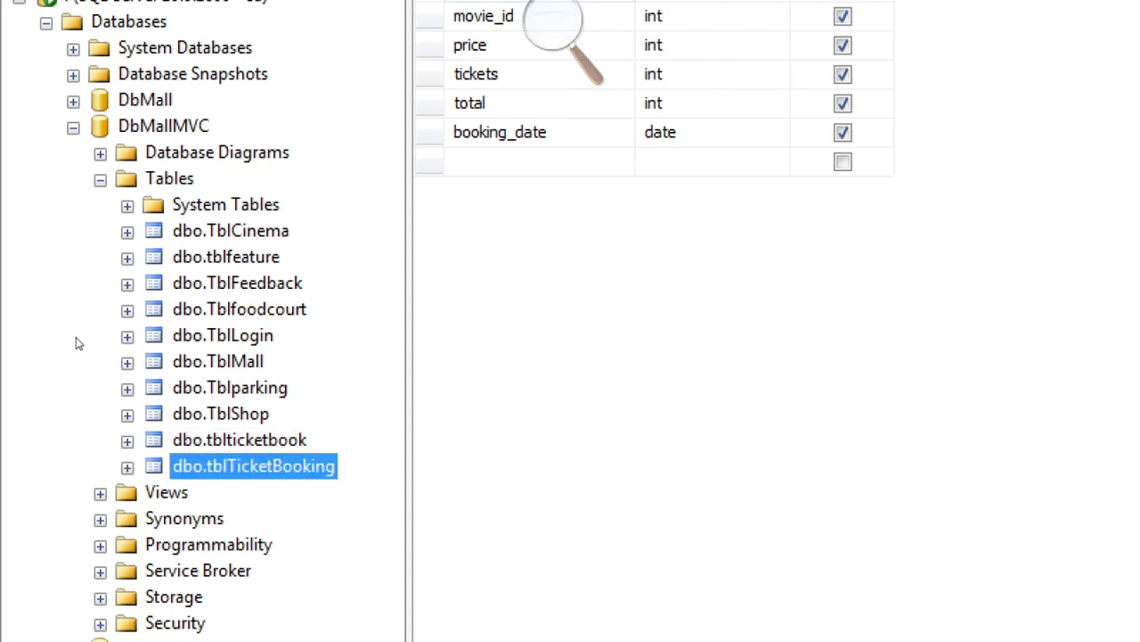
pyautogui.hotkey('shift', 'F10')
pyautogui.press('Down')
pyautogui.press('Down')
pyautogui.press('Return')
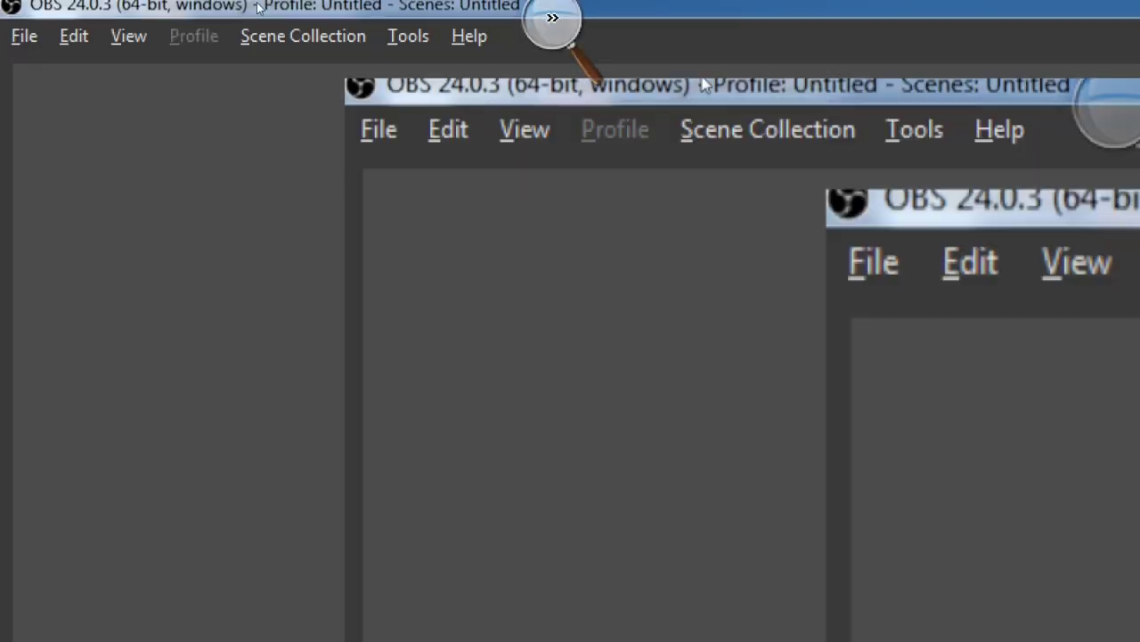
# Return the screen magnification to 100% in the OBS window
pyautogui.press('super+plus')
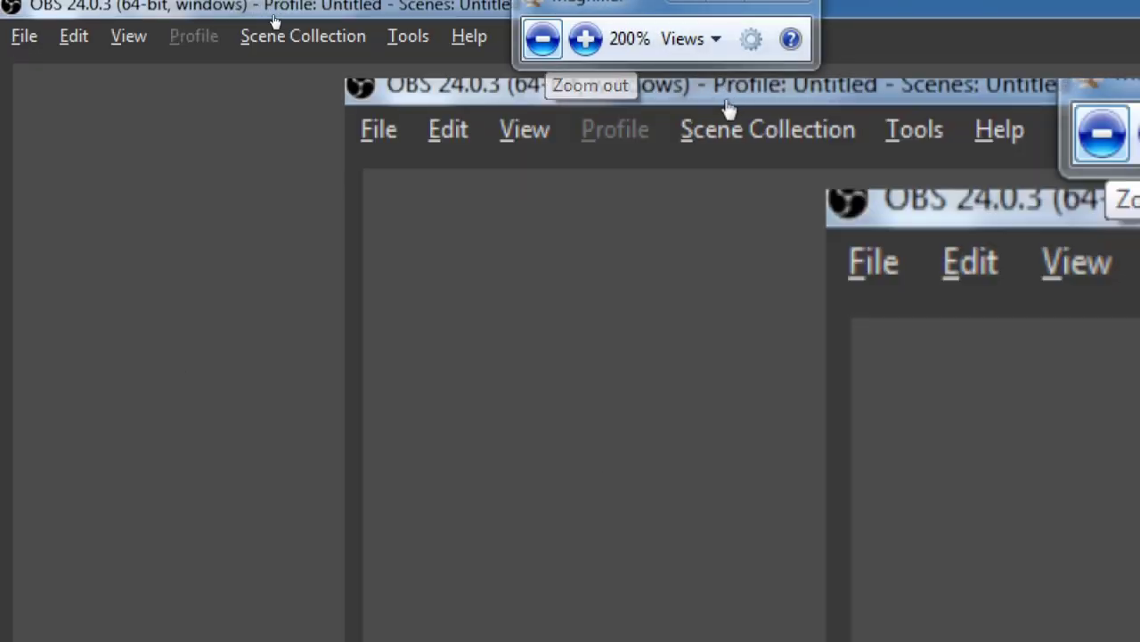
pyautogui.click(543, 38)
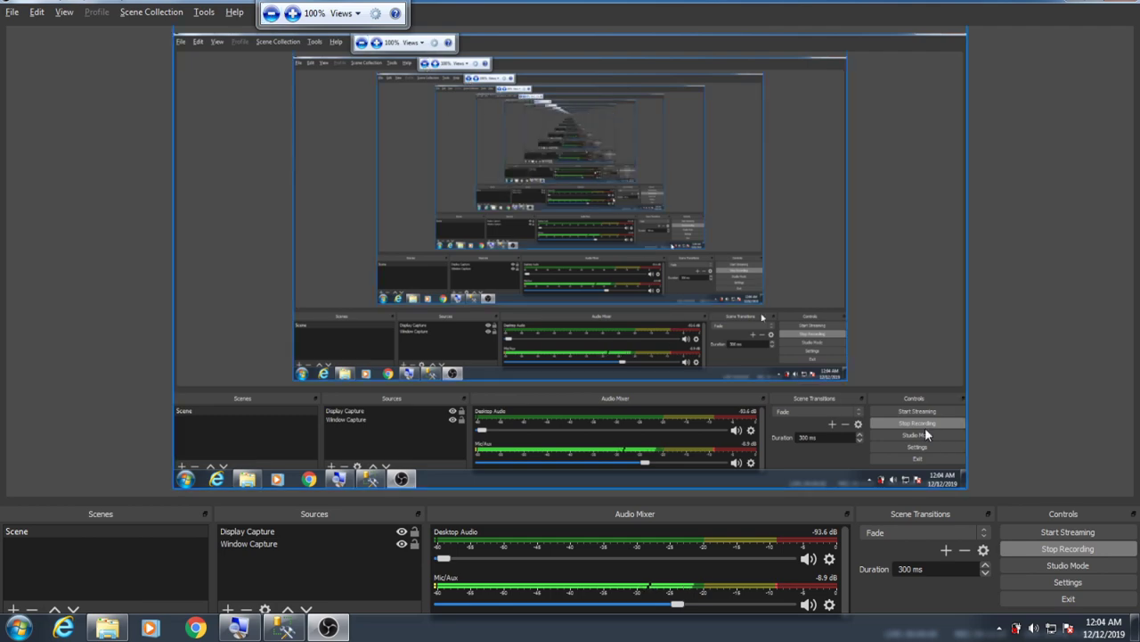